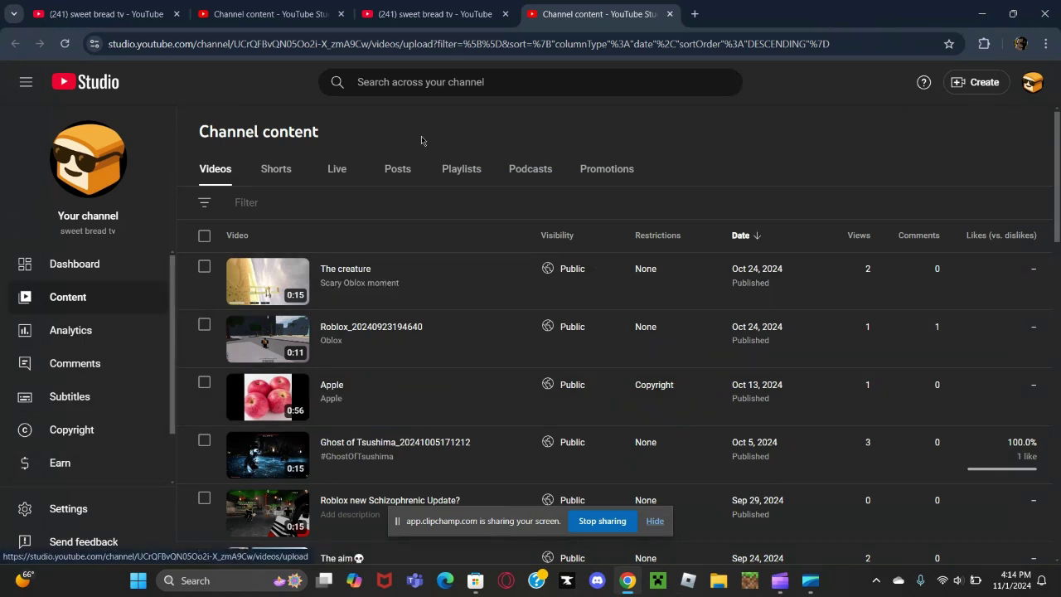
# Scroll the Channel content list and bring up the Apple video's Copyright restriction card.
pyautogui.scroll(-1, 448, 373)
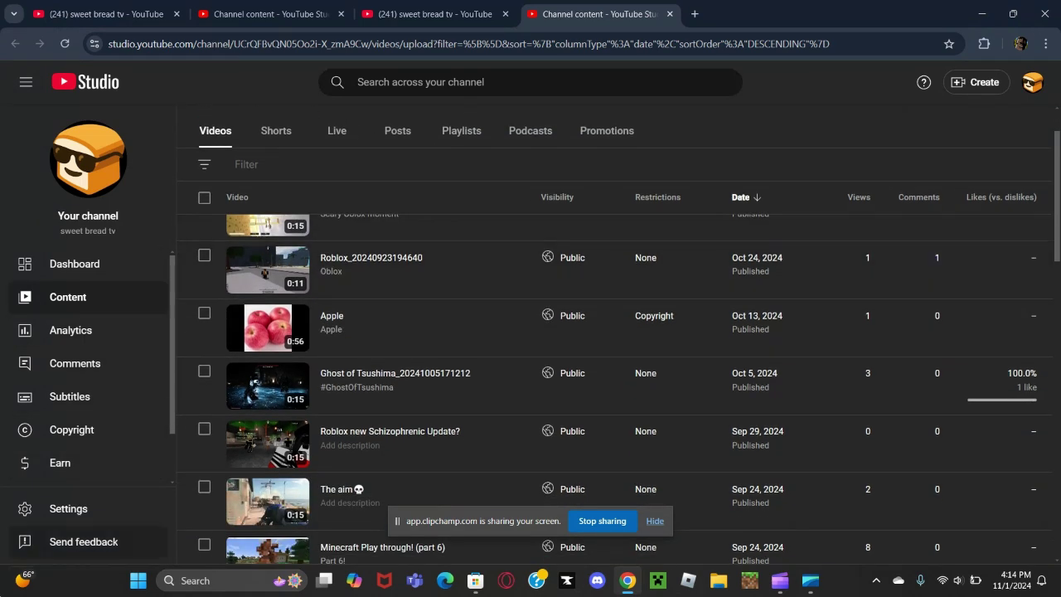
pyautogui.scroll(1, 483, 399)
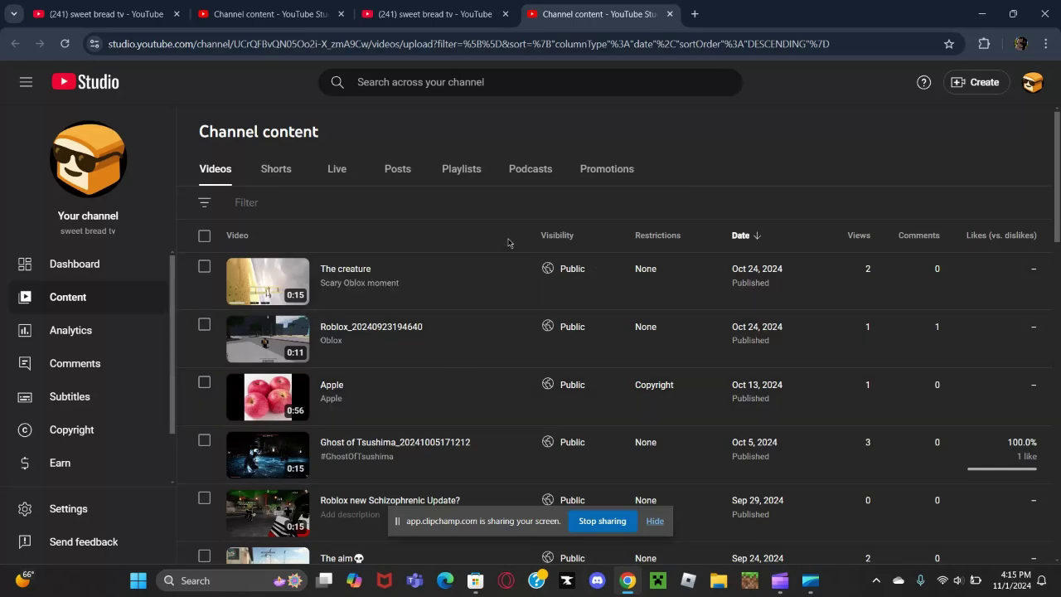
pyautogui.scroll(-5, 424, 257)
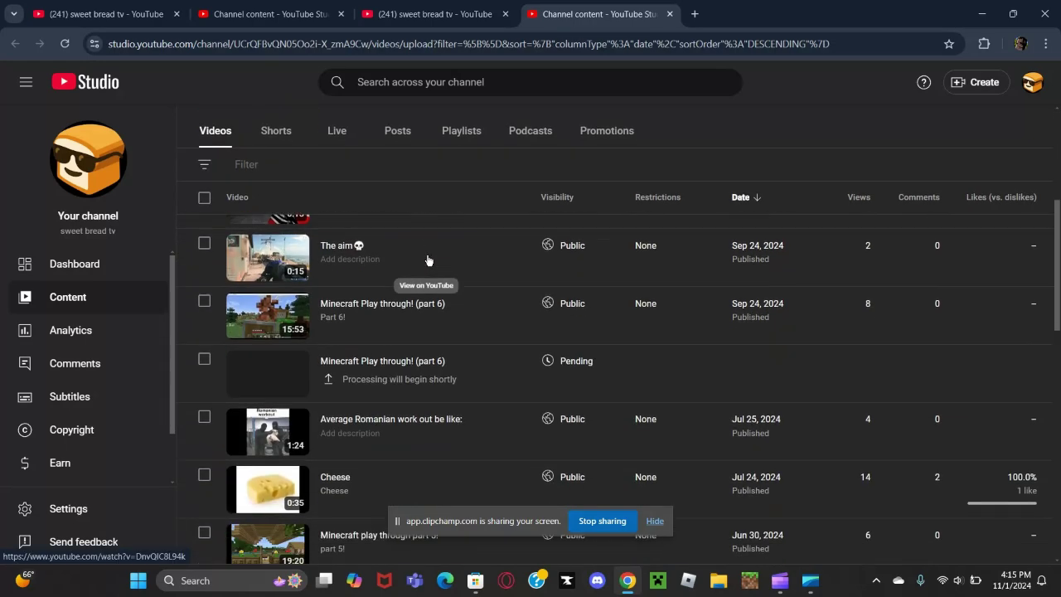
pyautogui.scroll(4, 427, 260)
pyautogui.scroll(2, 428, 260)
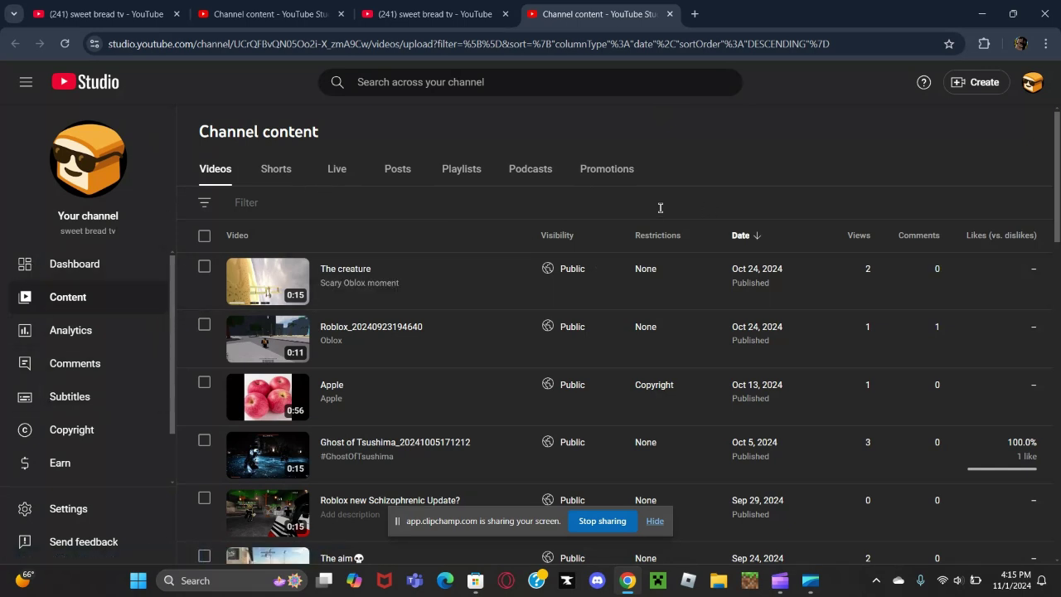
pyautogui.scroll(-1, 659, 207)
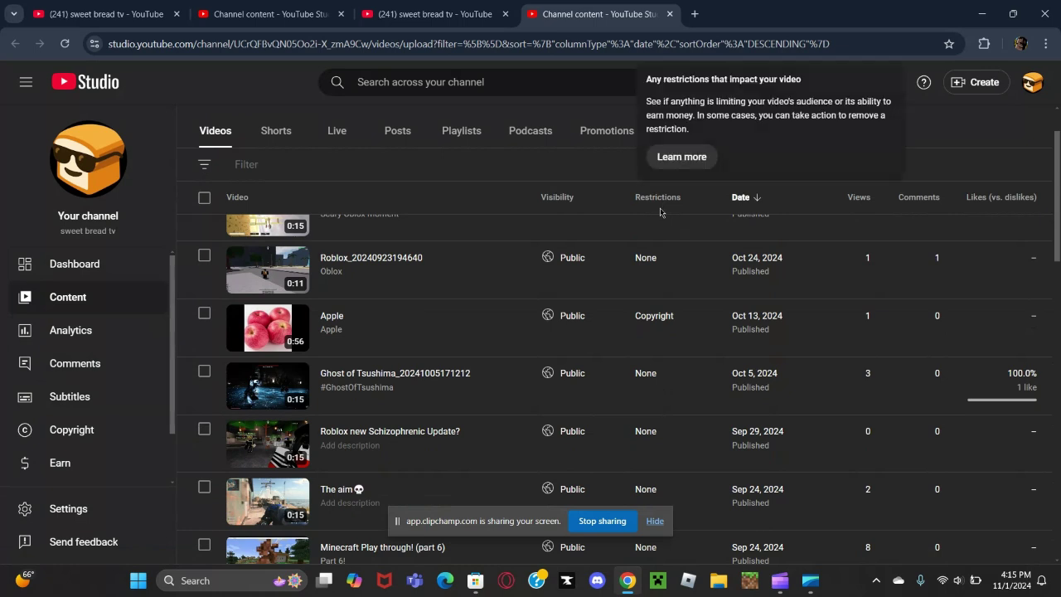
pyautogui.moveTo(654, 323)
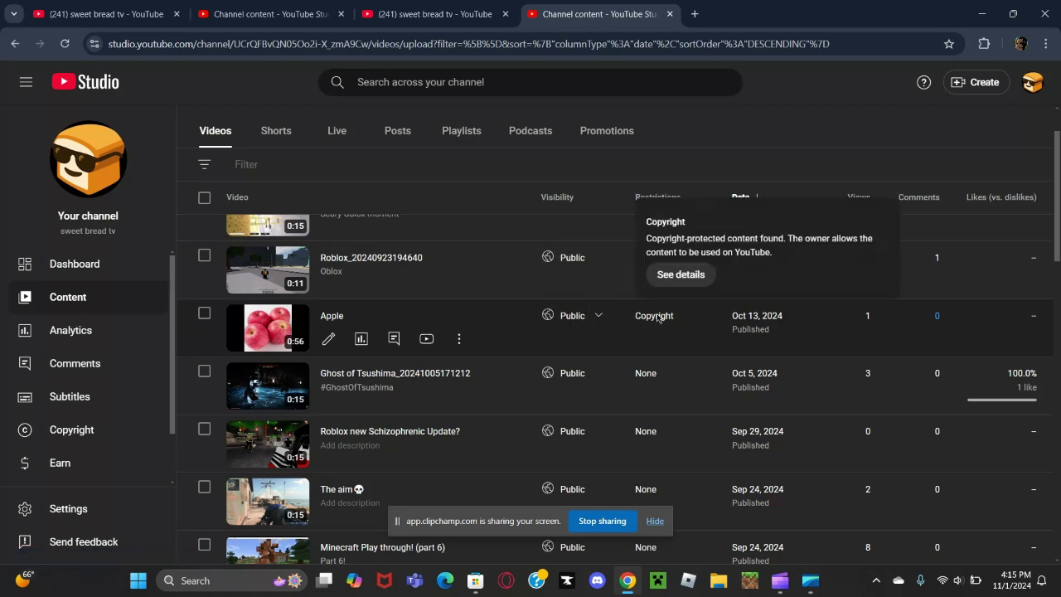
# Open the Apple video's copyright details, play its preview, then close the dialog.
pyautogui.click(670, 275)
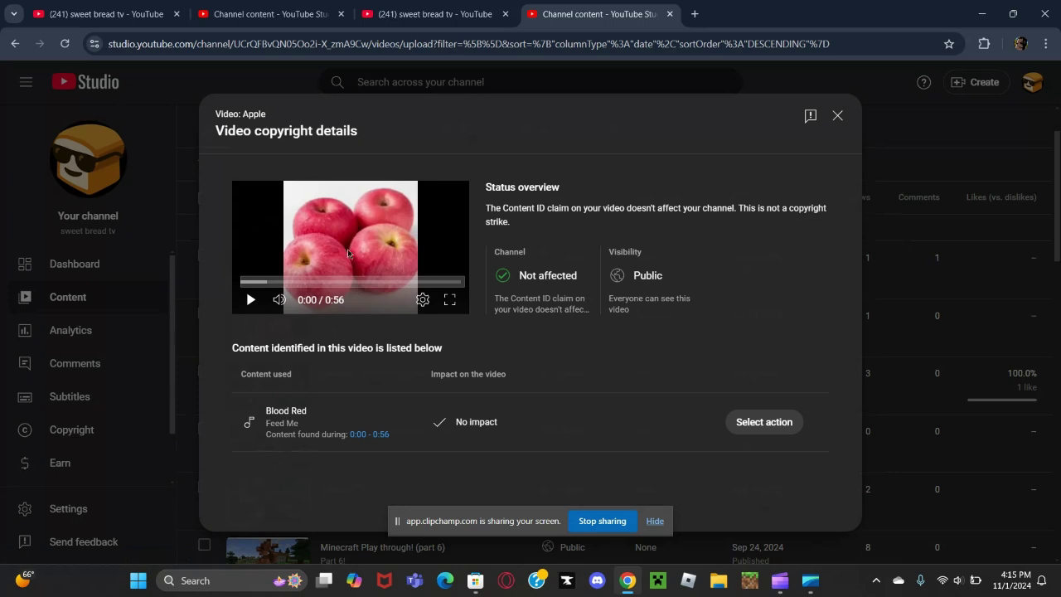
pyautogui.click(292, 208)
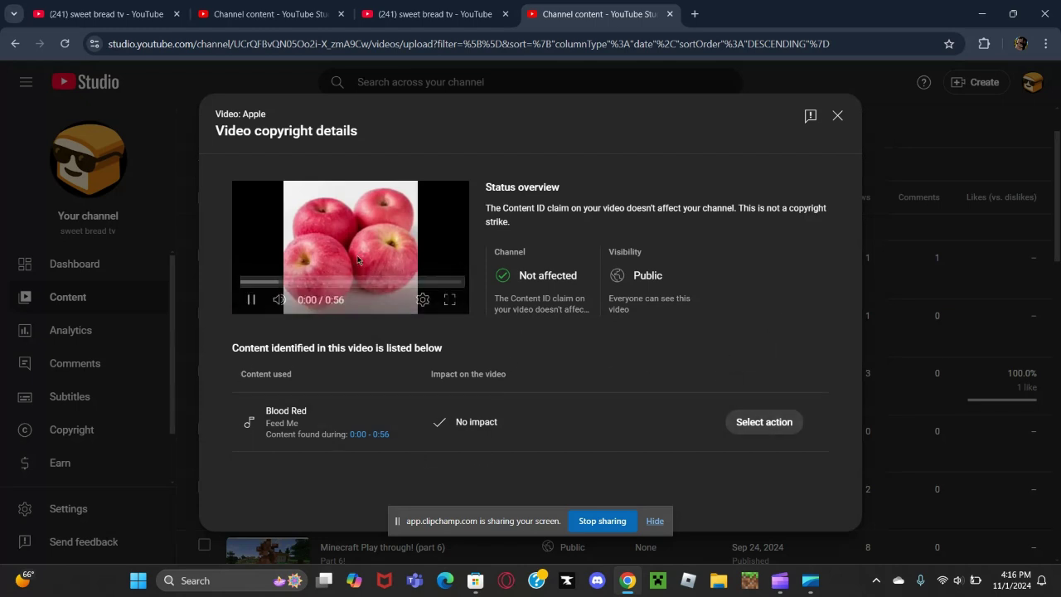
pyautogui.click(836, 113)
# Scroll down, hide the screen-sharing bar, and show the Copyright restriction card for 'Minecraft play through 3 !'.
pyautogui.scroll(-3, 714, 292)
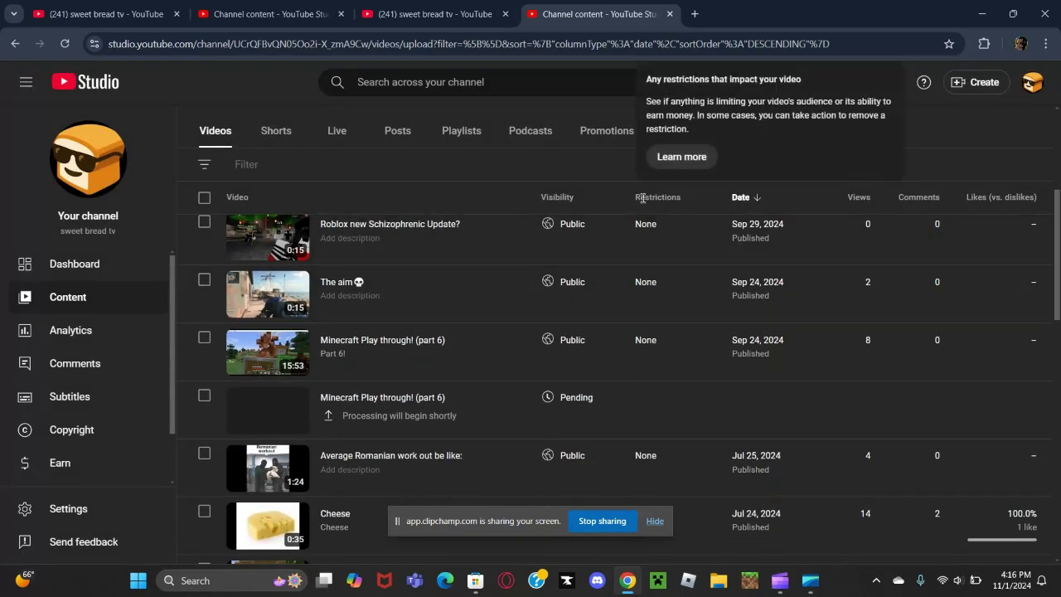
pyautogui.scroll(-3, 643, 274)
pyautogui.scroll(-1, 638, 284)
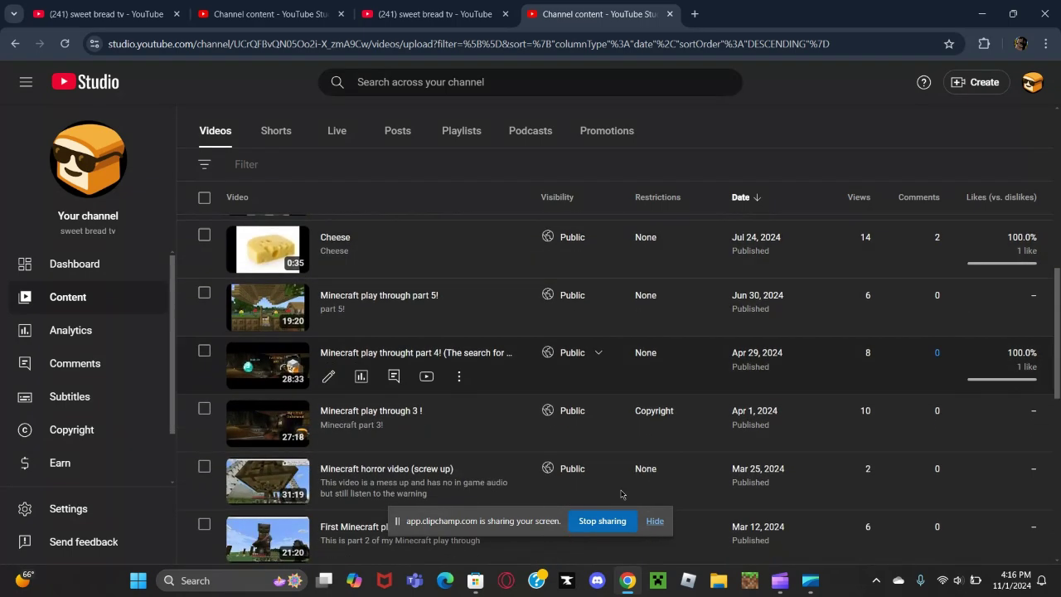
pyautogui.click(654, 521)
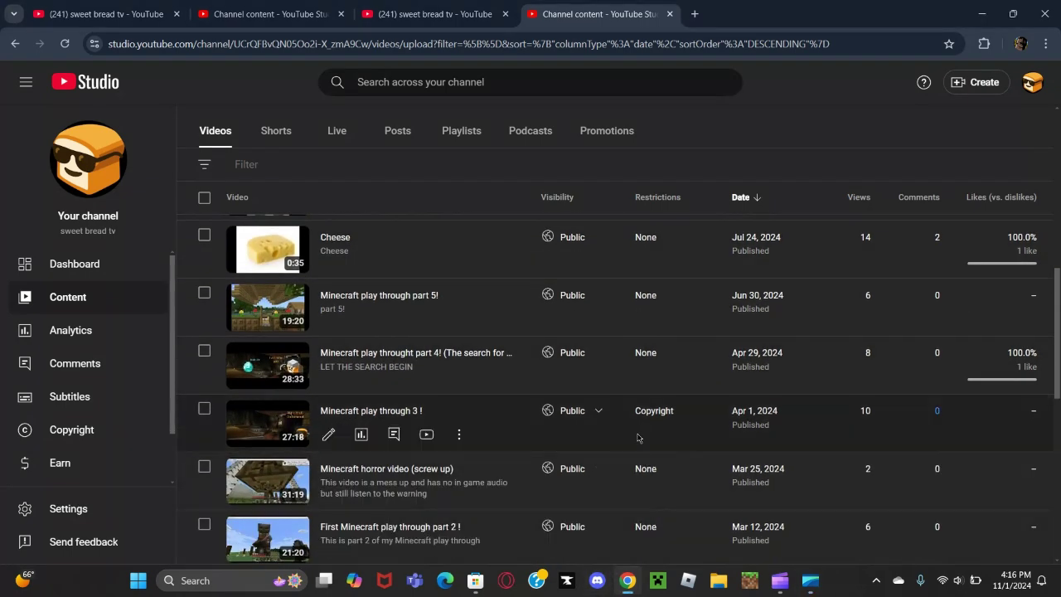
pyautogui.moveTo(638, 420)
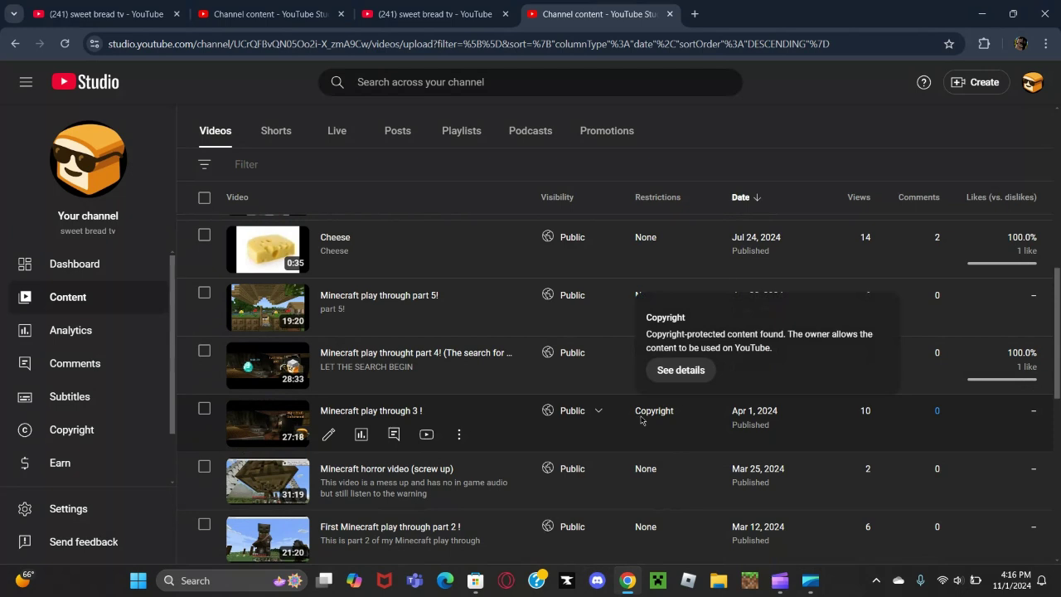
# Open the copyright details for 'Minecraft play through 3 !' and browse the Action Rhythms claim's actions.
pyautogui.click(671, 371)
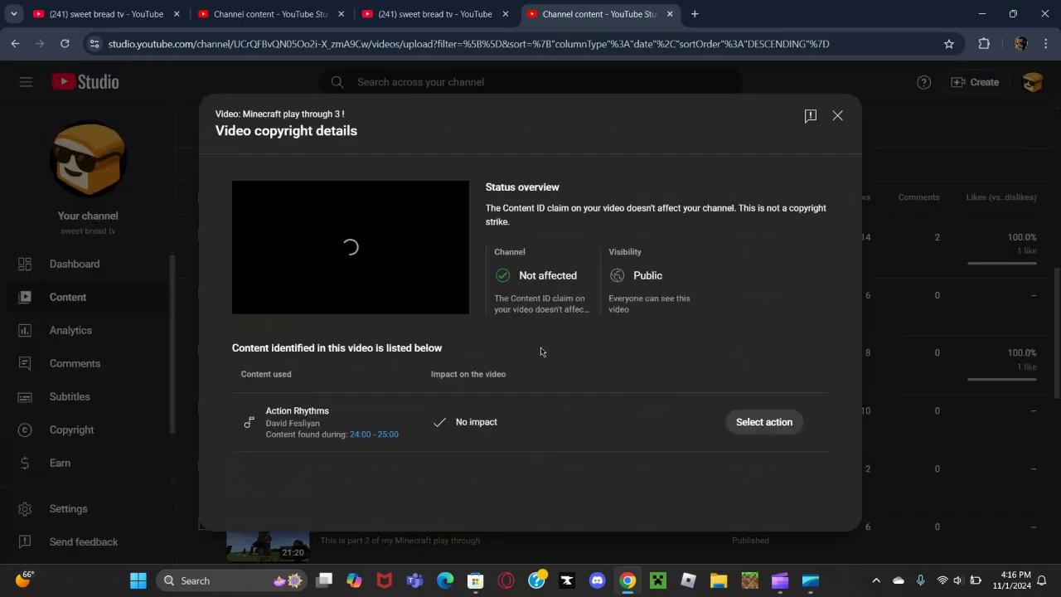
pyautogui.moveTo(514, 412)
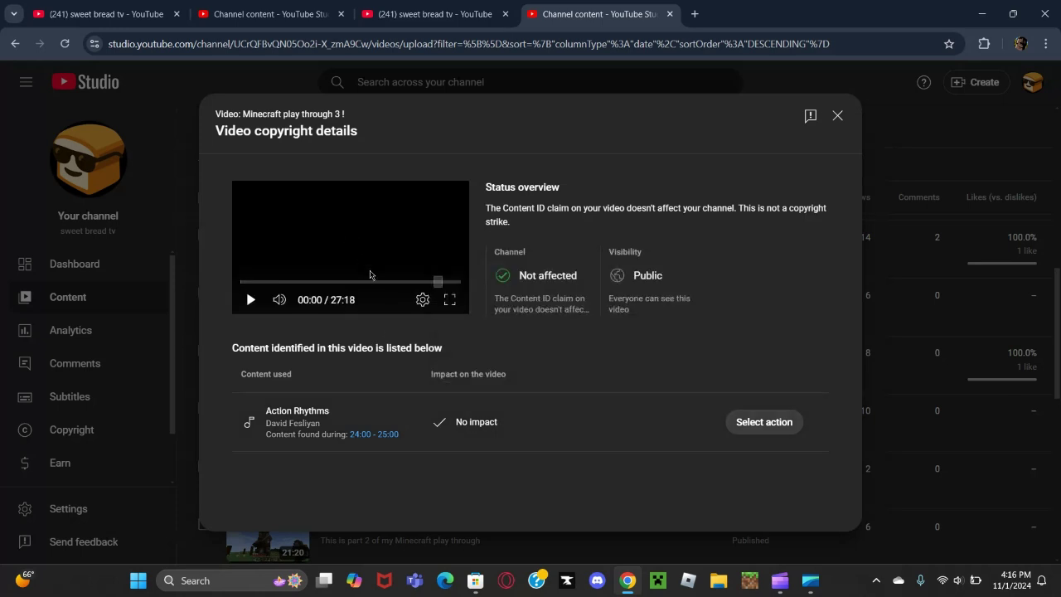
pyautogui.click(756, 424)
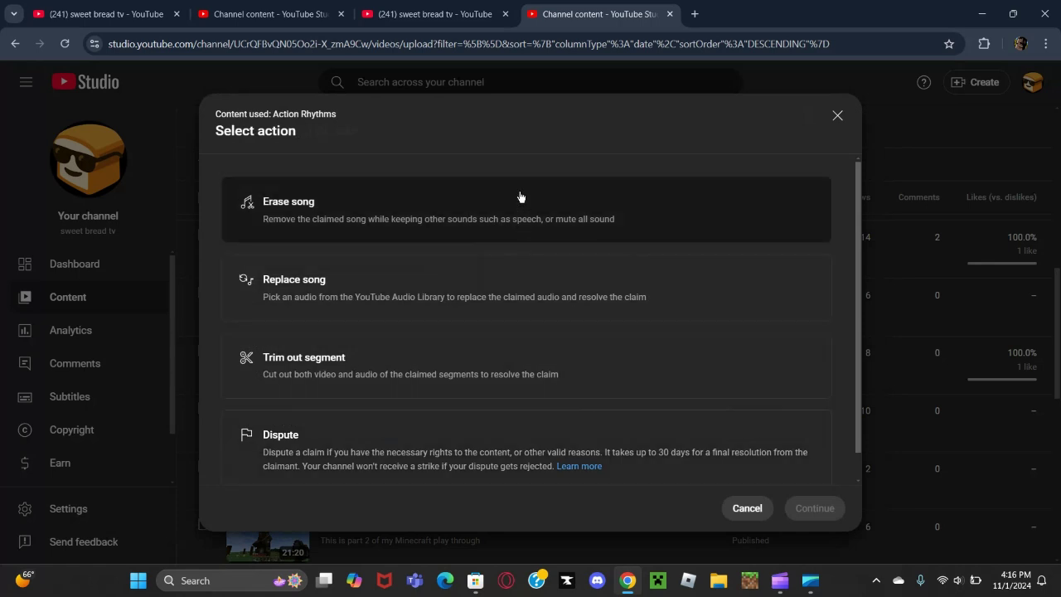
pyautogui.scroll(-1, 450, 393)
pyautogui.scroll(1, 450, 393)
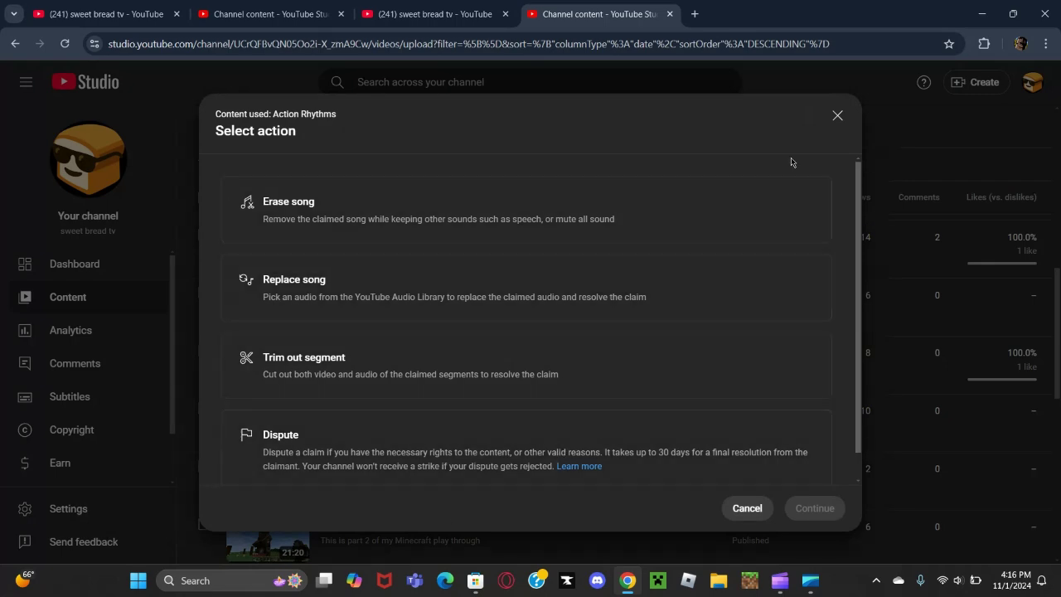
# Close the Select action and copyright details dialogs without choosing an action.
pyautogui.click(835, 117)
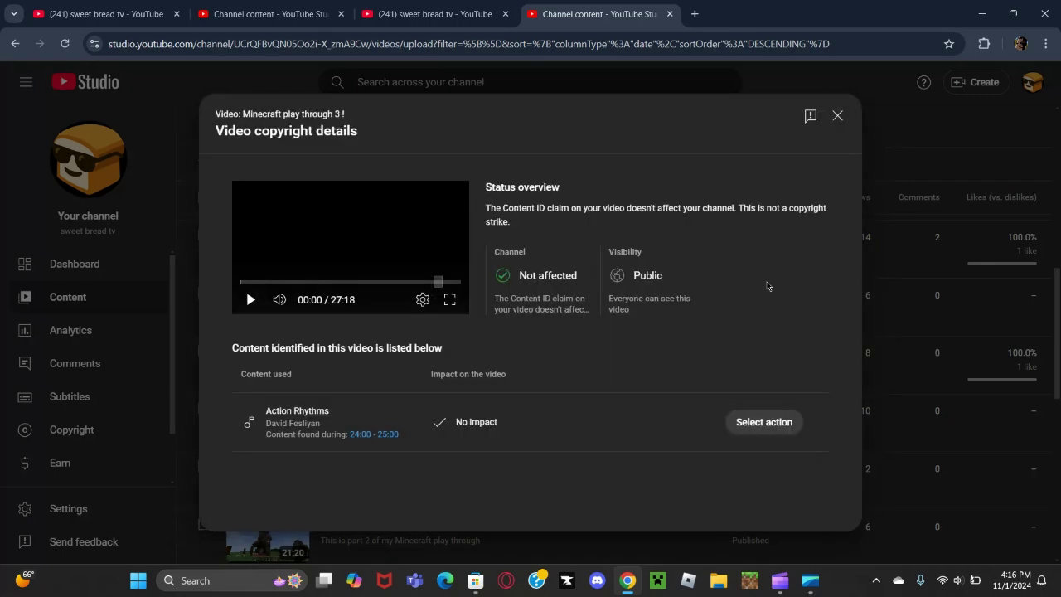
pyautogui.click(837, 117)
pyautogui.scroll(4, 707, 429)
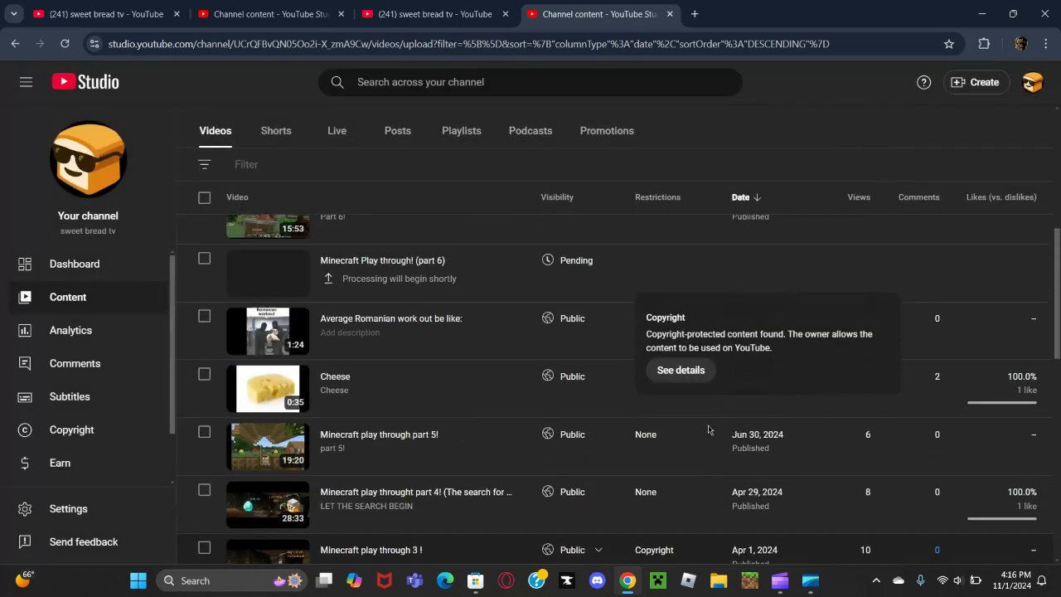
pyautogui.scroll(3, 708, 429)
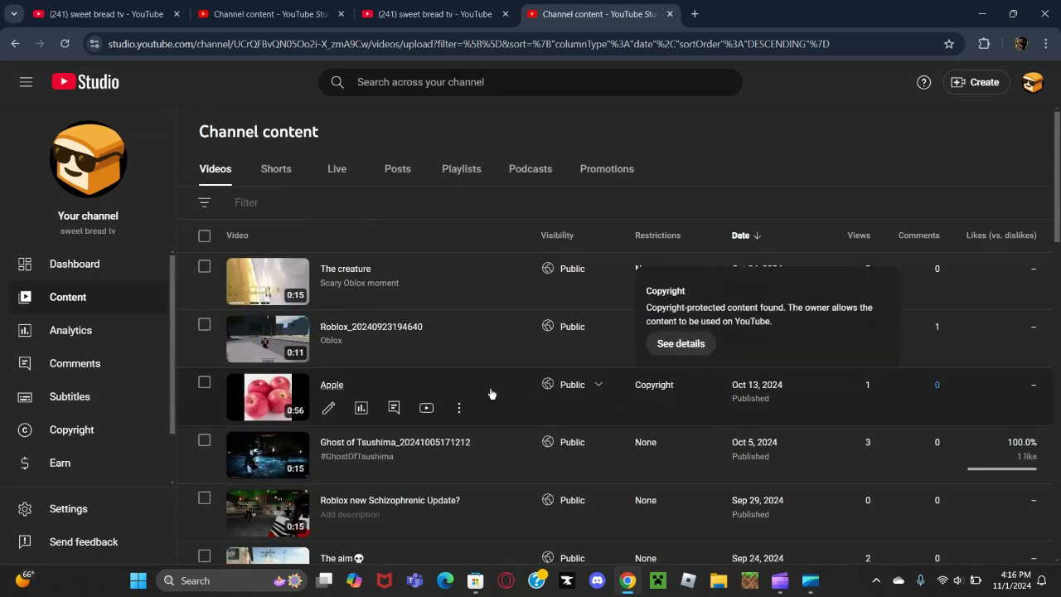
# Scroll back to 'Minecraft play through 3 !' and bring up its Copyright restriction card.
pyautogui.scroll(-10, 487, 393)
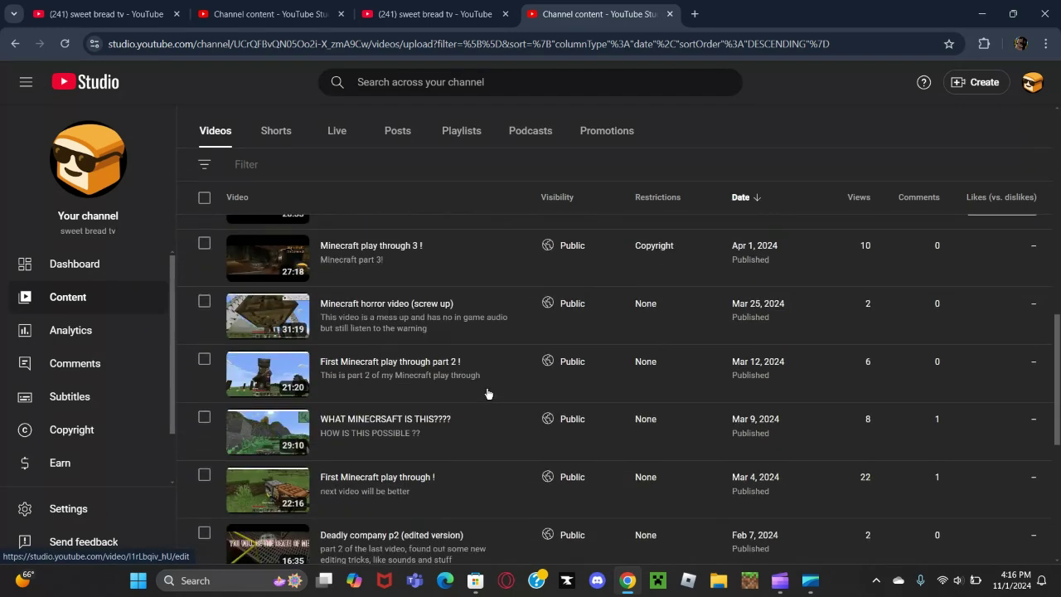
pyautogui.scroll(-4, 488, 393)
pyautogui.scroll(2, 487, 390)
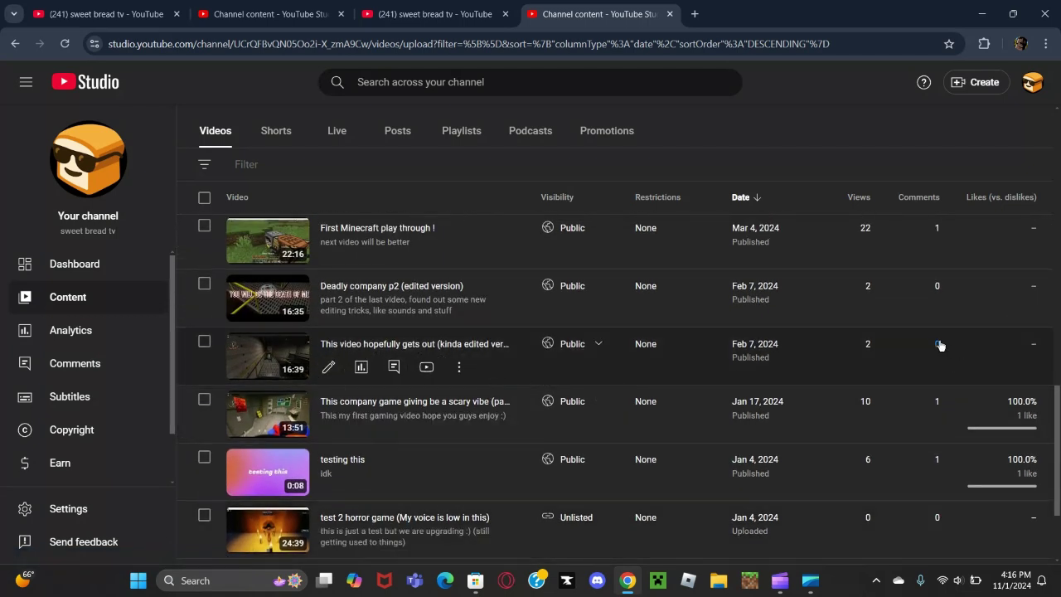
pyautogui.scroll(1, 907, 343)
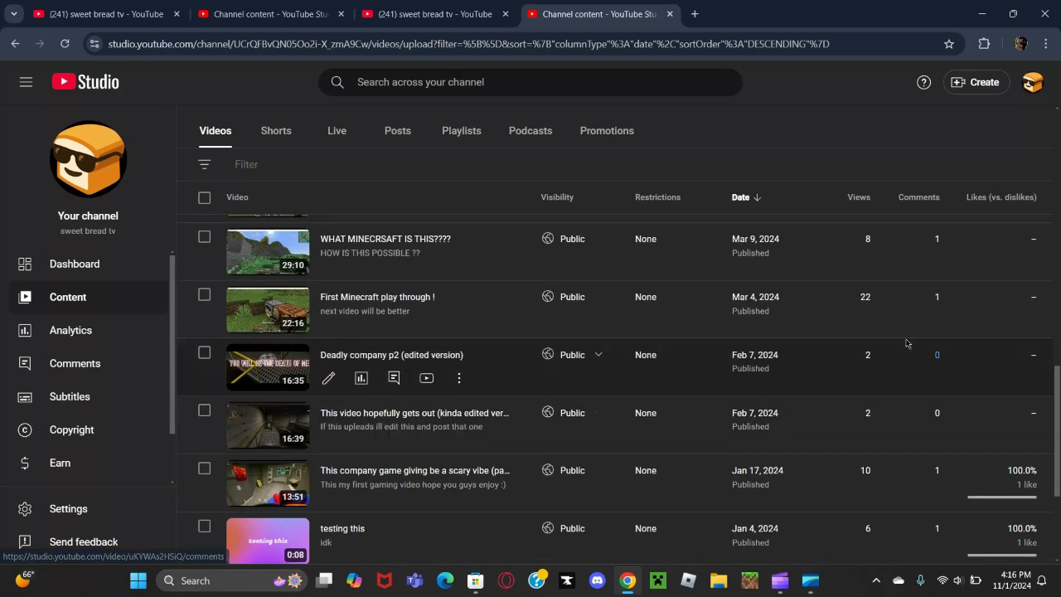
pyautogui.scroll(2, 905, 344)
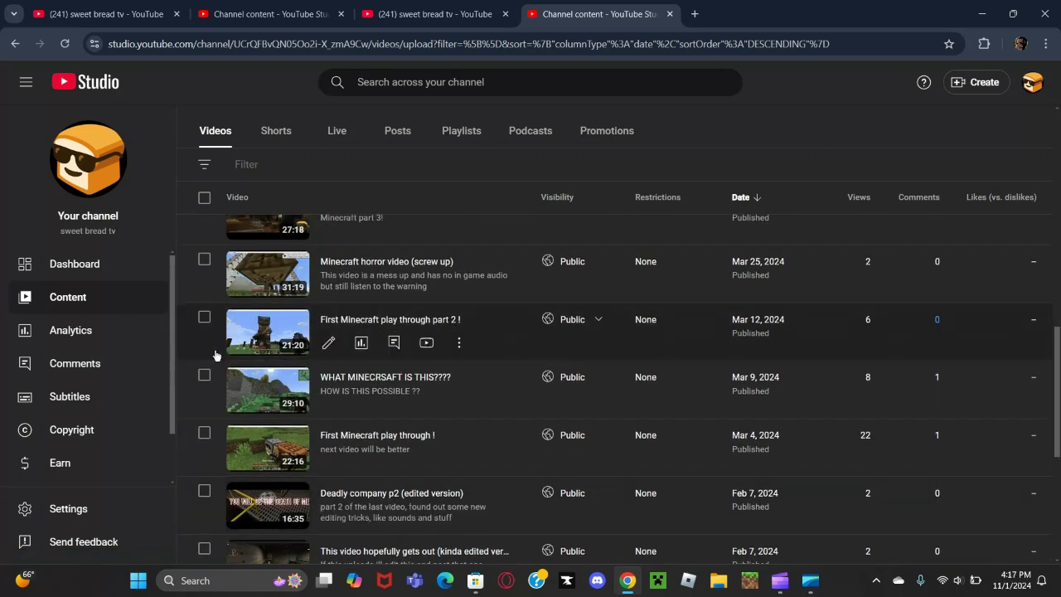
pyautogui.scroll(1, 710, 347)
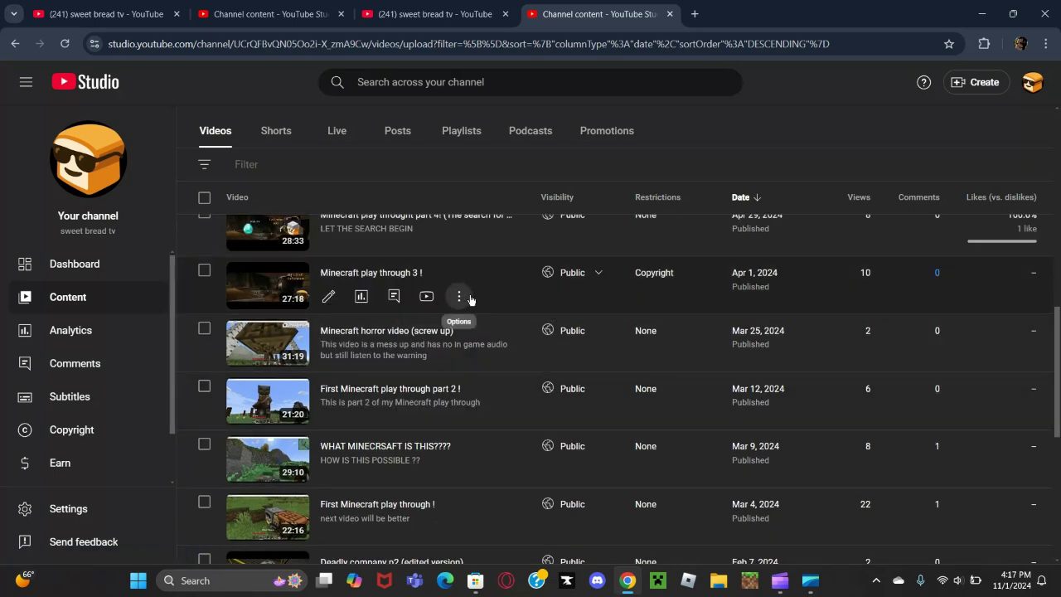
pyautogui.scroll(1, 461, 300)
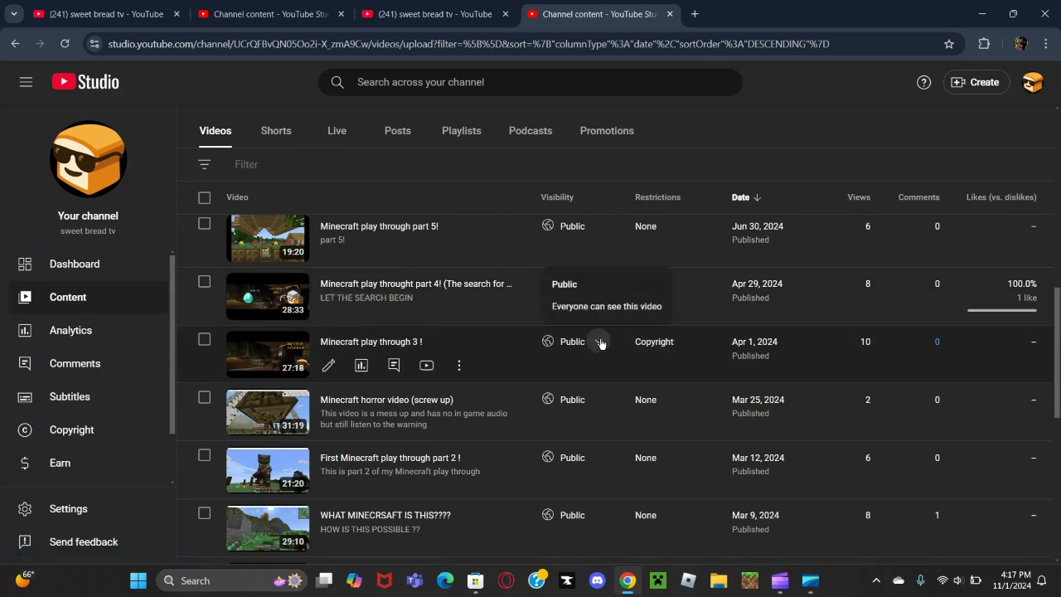
pyautogui.moveTo(669, 340)
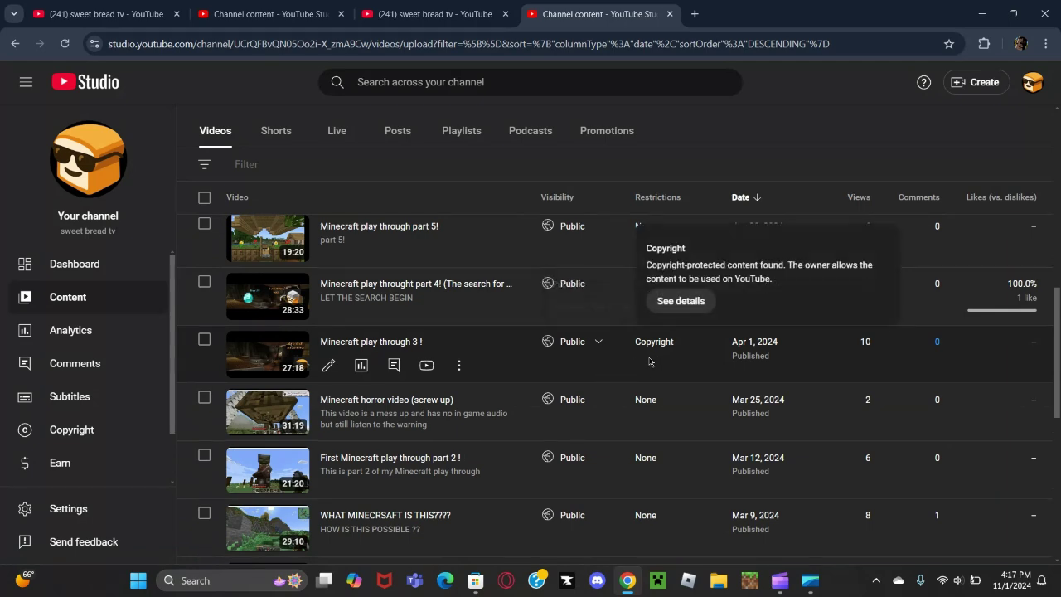
# Open its copyright details and scrub the preview forward through the claim to 24:43.
pyautogui.click(680, 300)
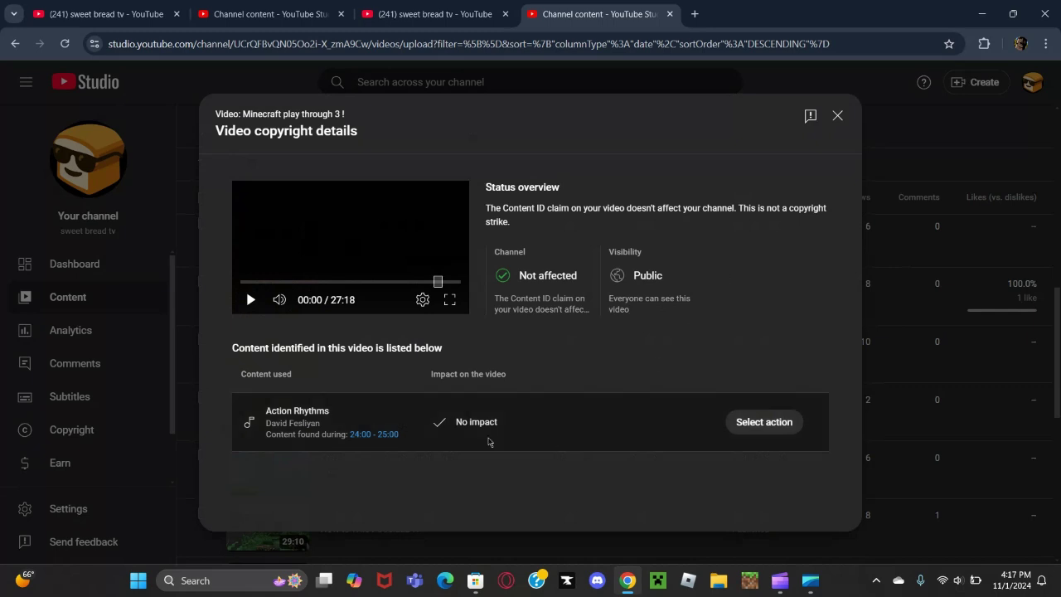
pyautogui.click(433, 282)
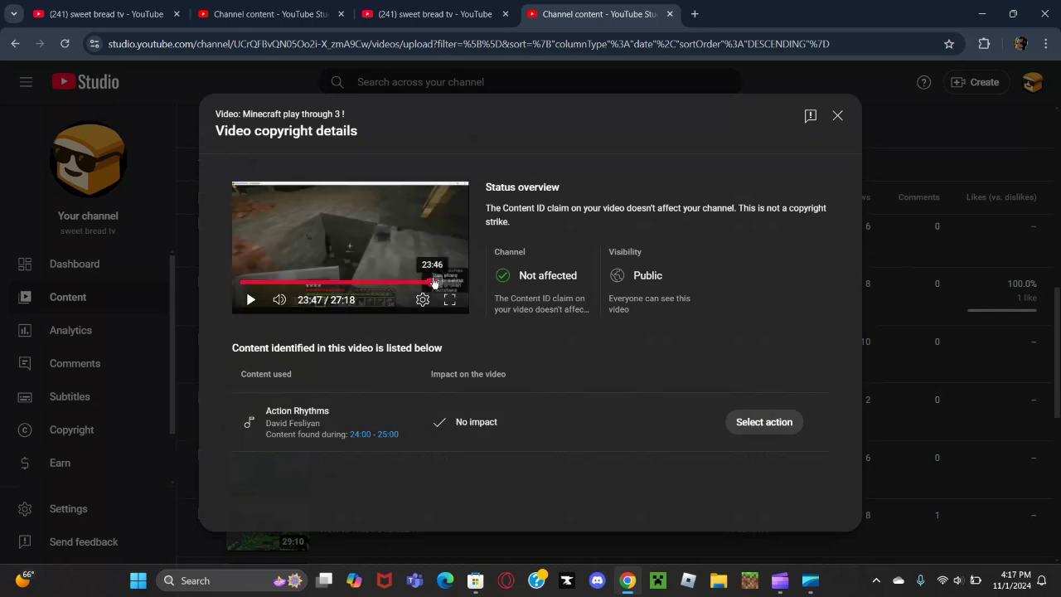
pyautogui.click(435, 282)
pyautogui.click(437, 282)
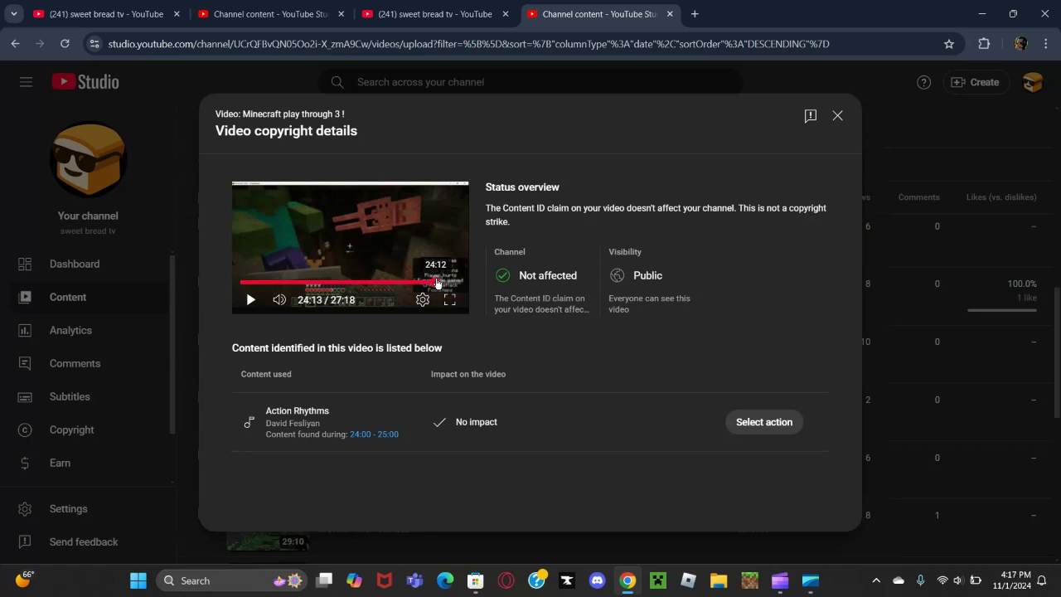
pyautogui.click(439, 281)
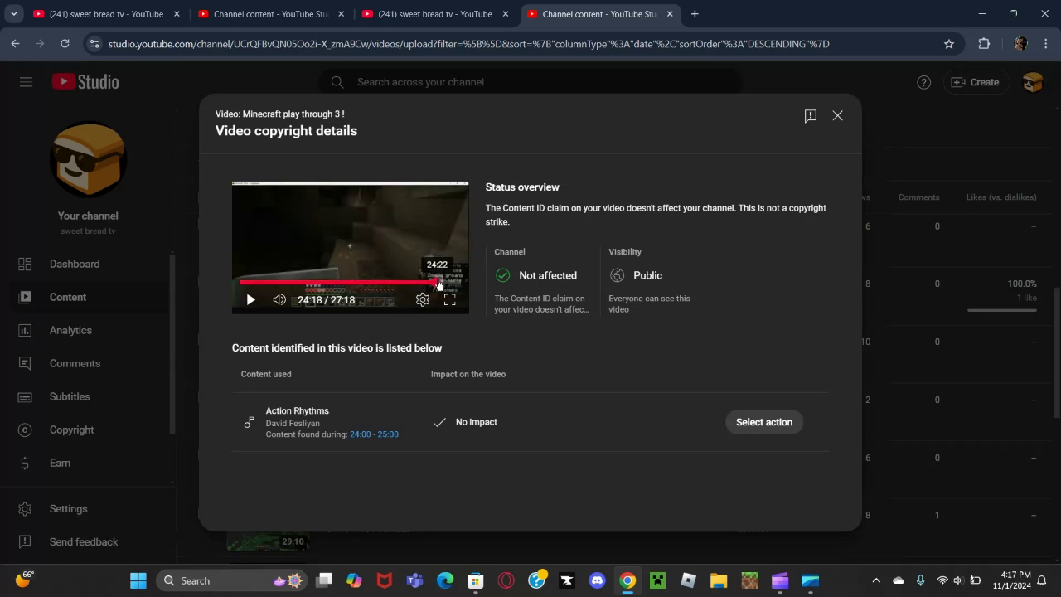
pyautogui.click(442, 282)
# Scrub the preview back to 23:42, ahead to about 25:30, then settle at 24:38.
pyautogui.click(437, 282)
pyautogui.click(434, 282)
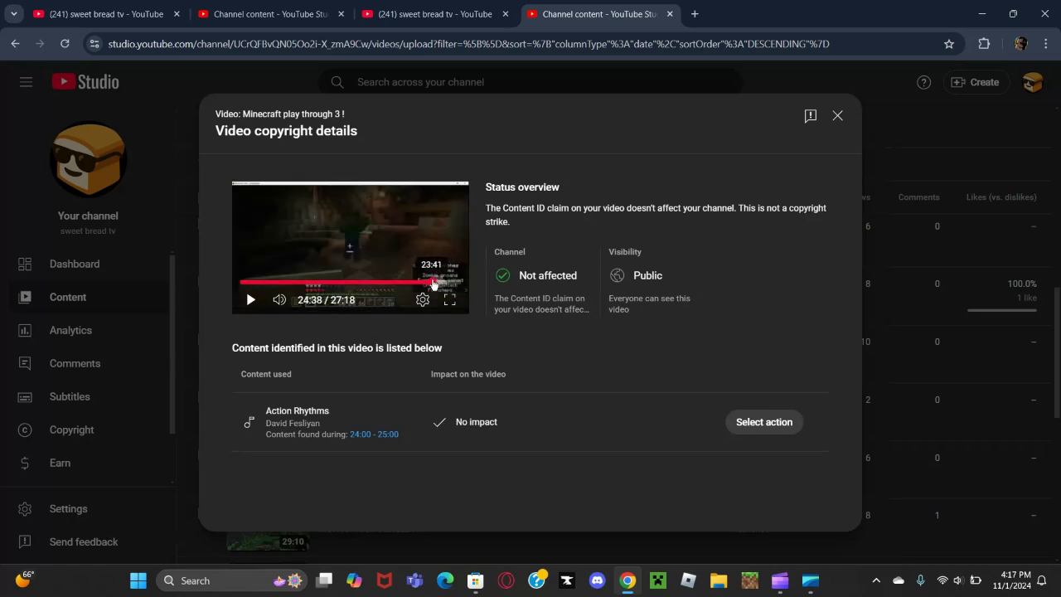
pyautogui.click(432, 281)
pyautogui.click(444, 282)
pyautogui.click(446, 282)
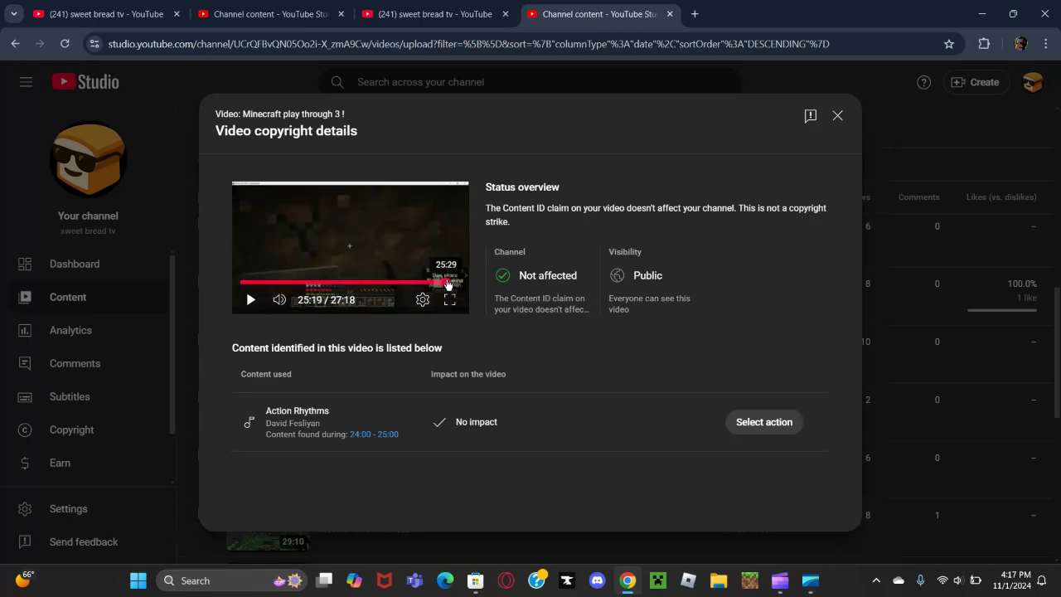
pyautogui.click(447, 282)
pyautogui.click(440, 282)
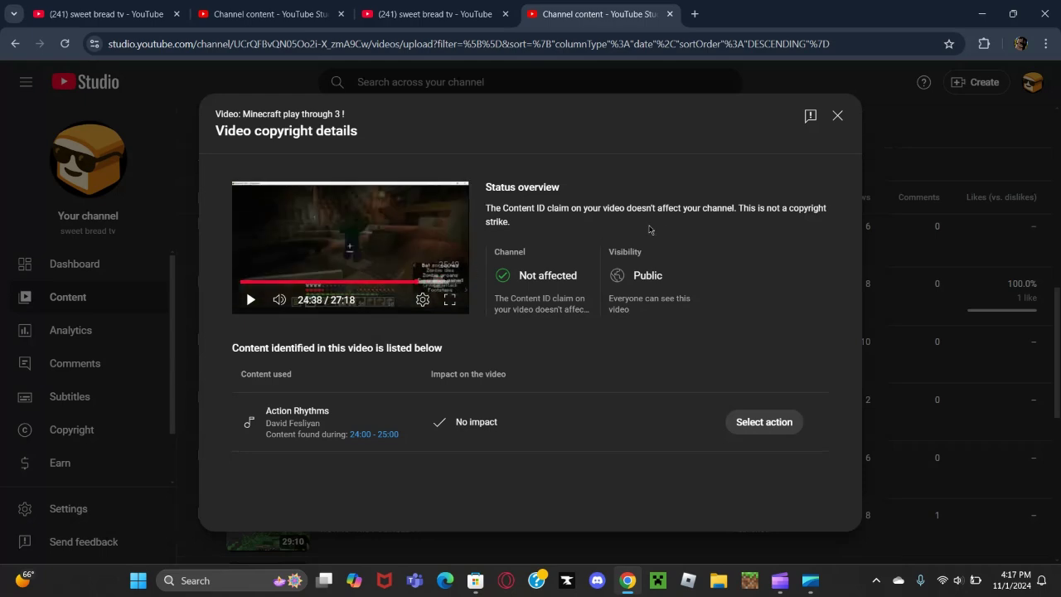
pyautogui.click(839, 117)
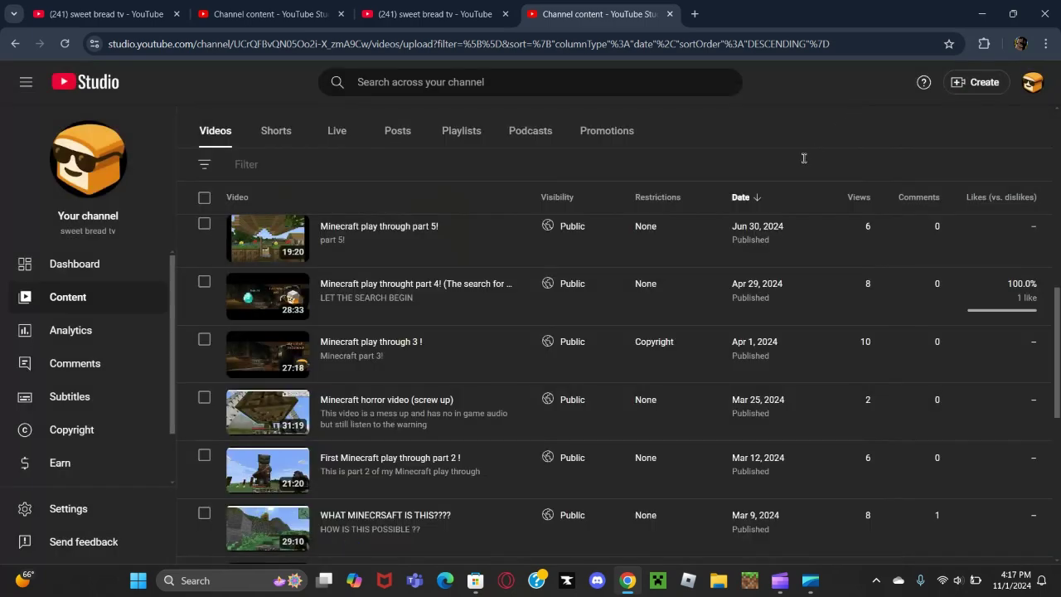
pyautogui.scroll(4, 387, 346)
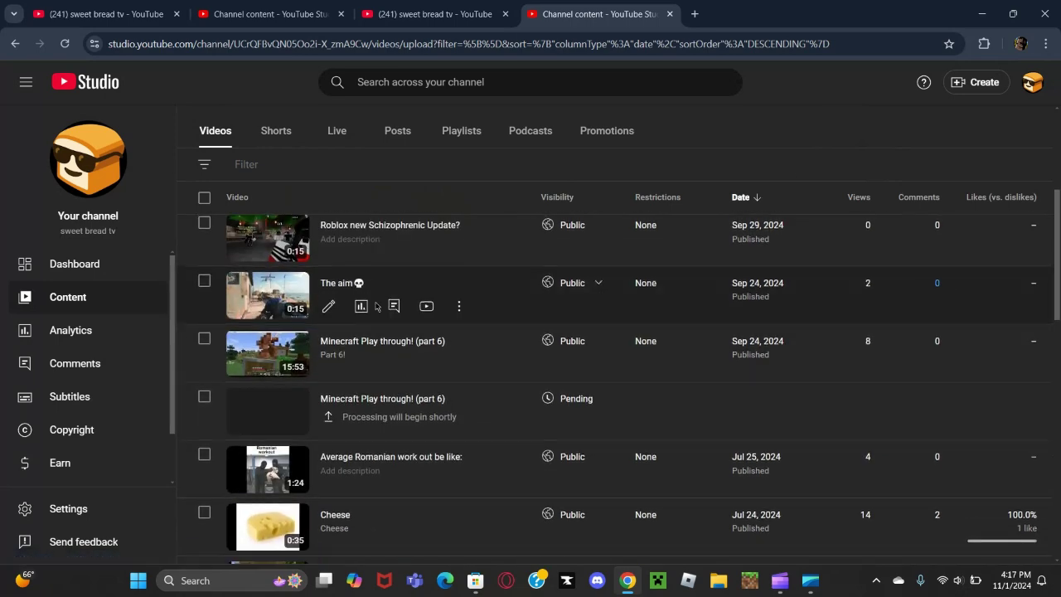
pyautogui.scroll(4, 376, 307)
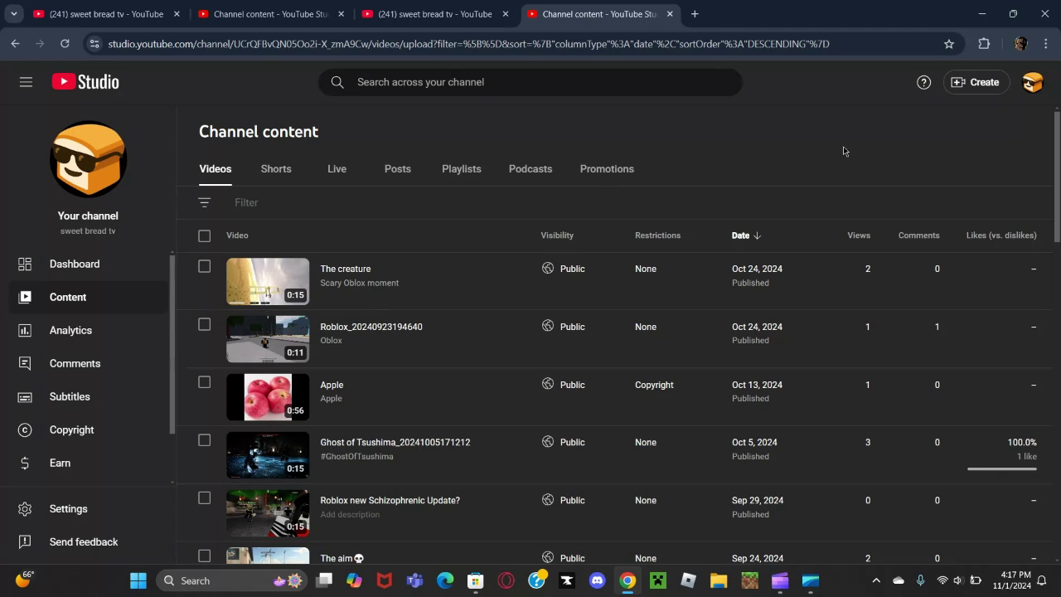
pyautogui.scroll(-4, 654, 249)
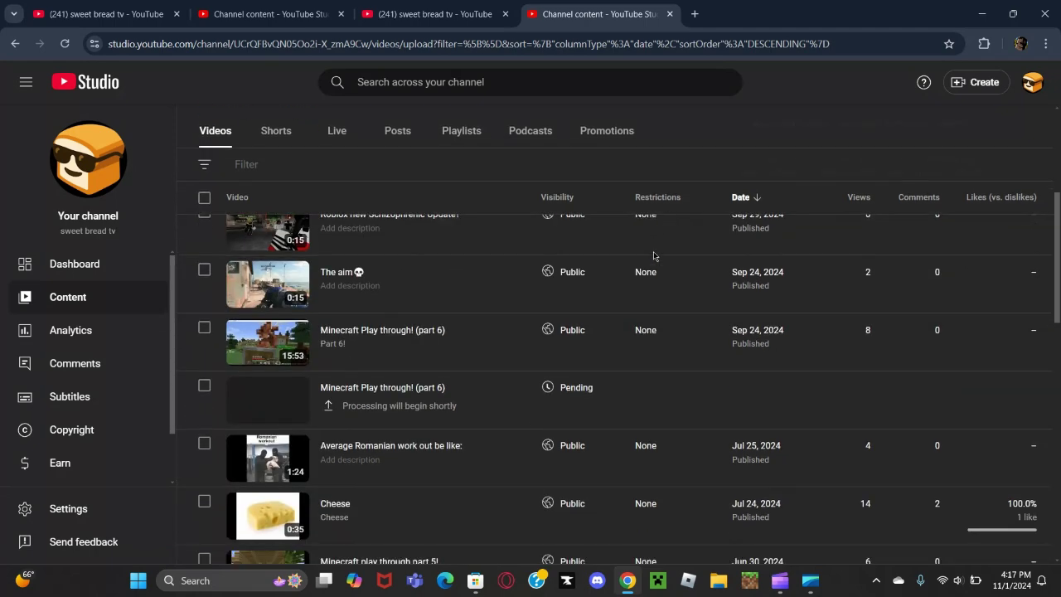
pyautogui.scroll(-12, 654, 256)
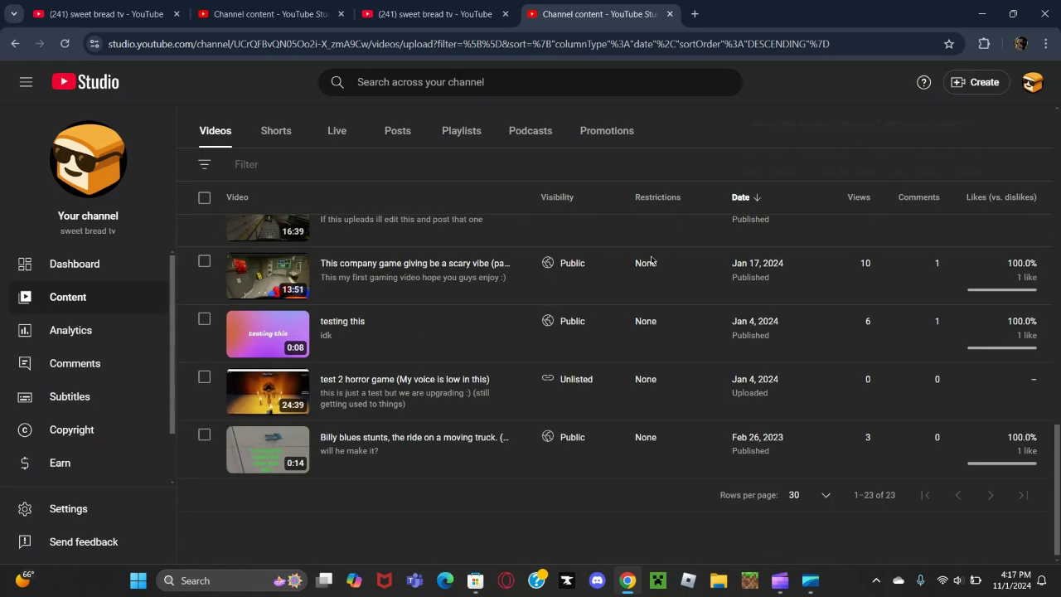
pyautogui.scroll(8, 605, 372)
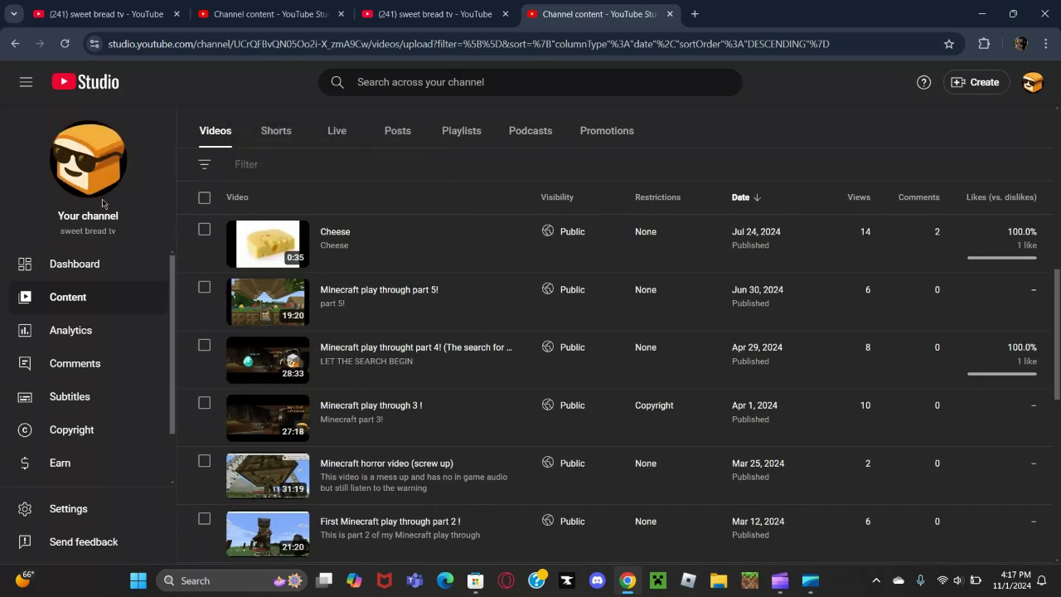
pyautogui.scroll(5, 370, 209)
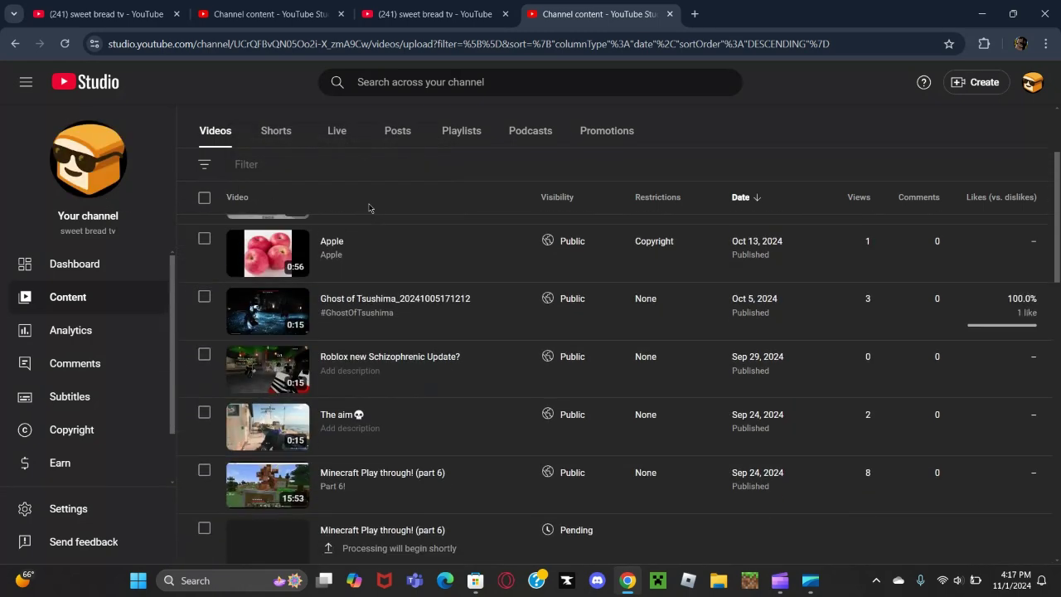
pyautogui.scroll(3, 370, 208)
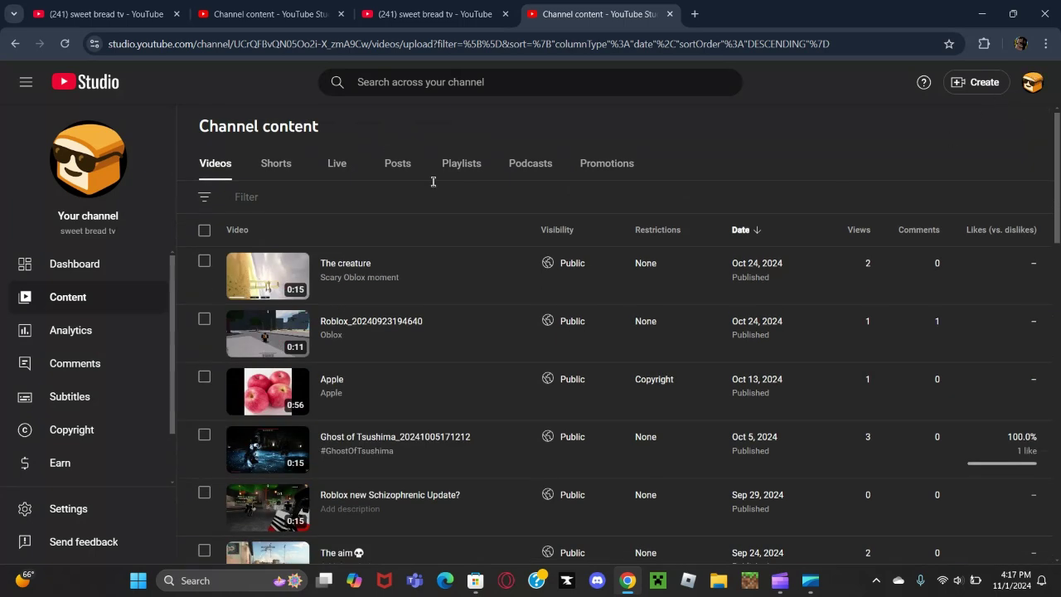
pyautogui.scroll(-1, 563, 180)
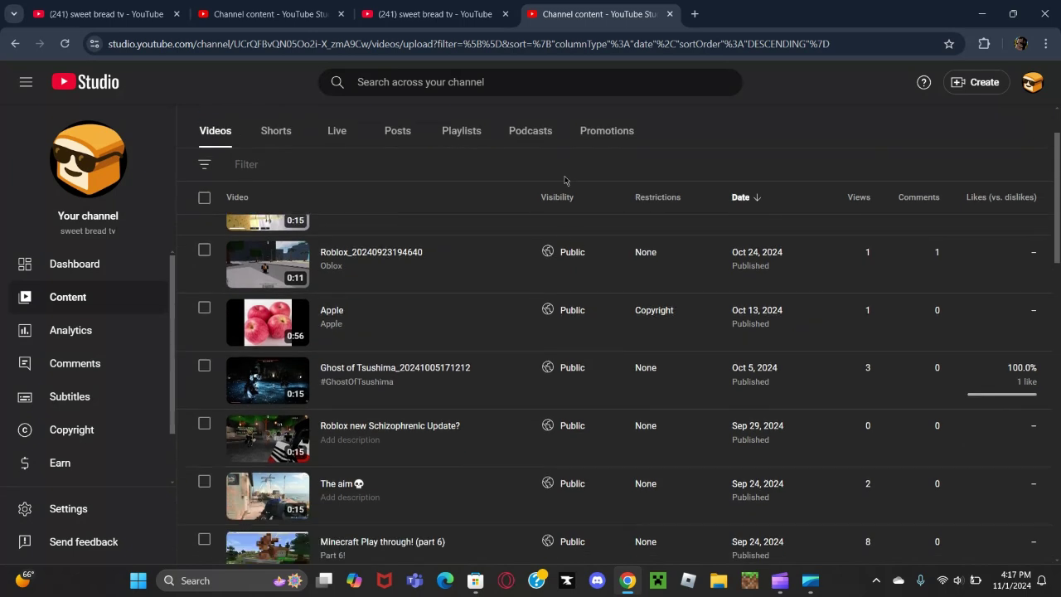
pyautogui.scroll(1, 545, 374)
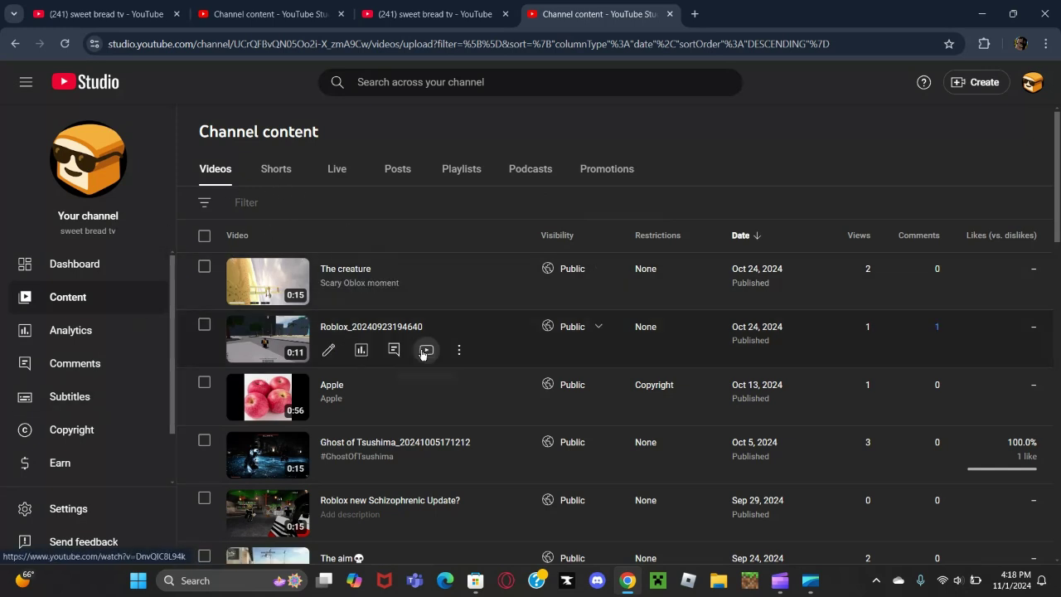
pyautogui.scroll(-2, 423, 352)
pyautogui.scroll(-1, 600, 363)
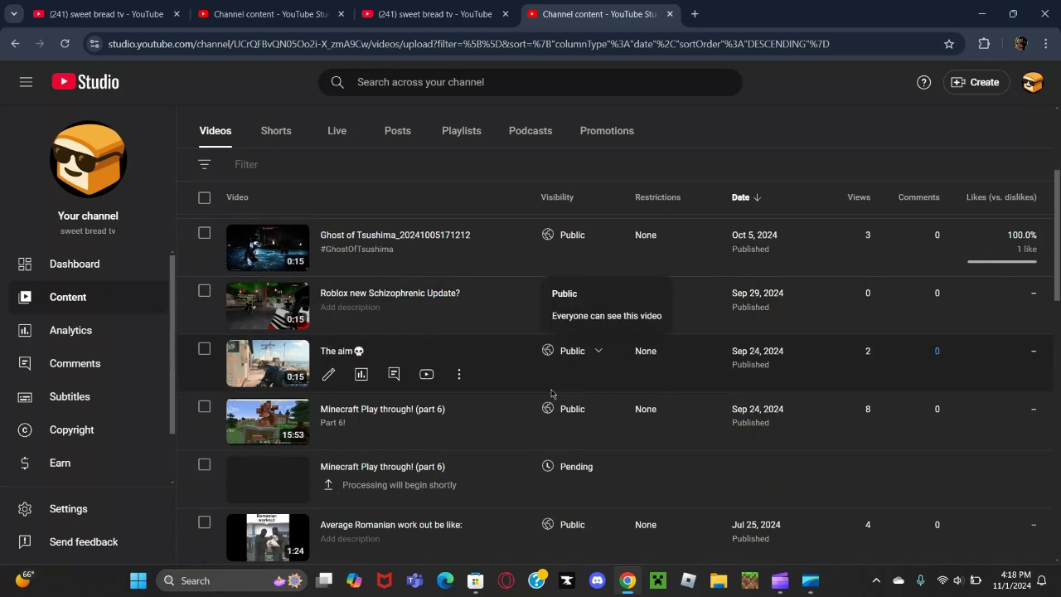
pyautogui.scroll(2, 552, 393)
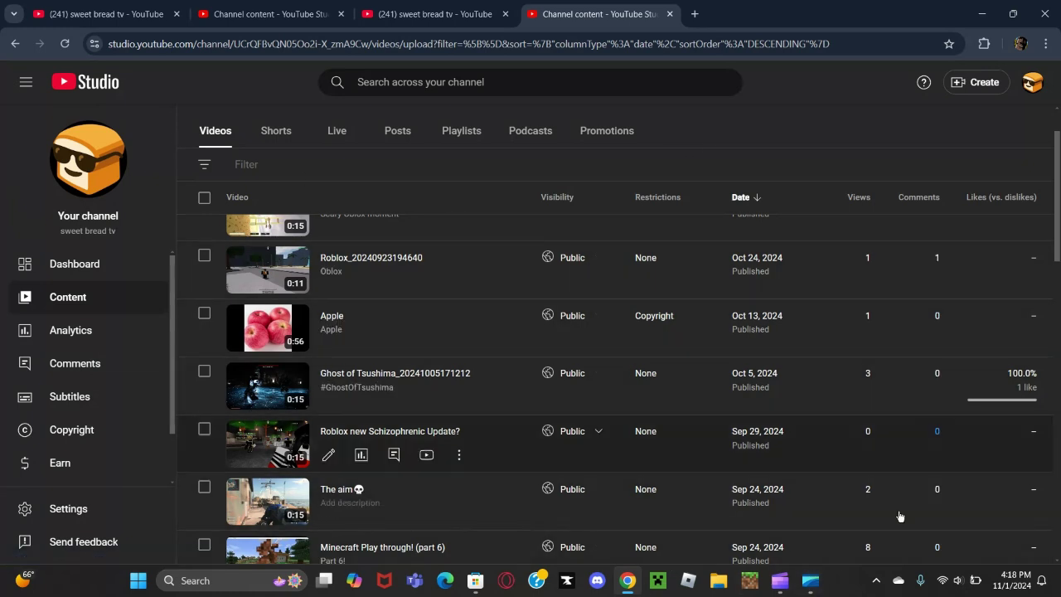
# Switch to the Clipchamp recording window from the Windows taskbar.
pyautogui.click(780, 582)
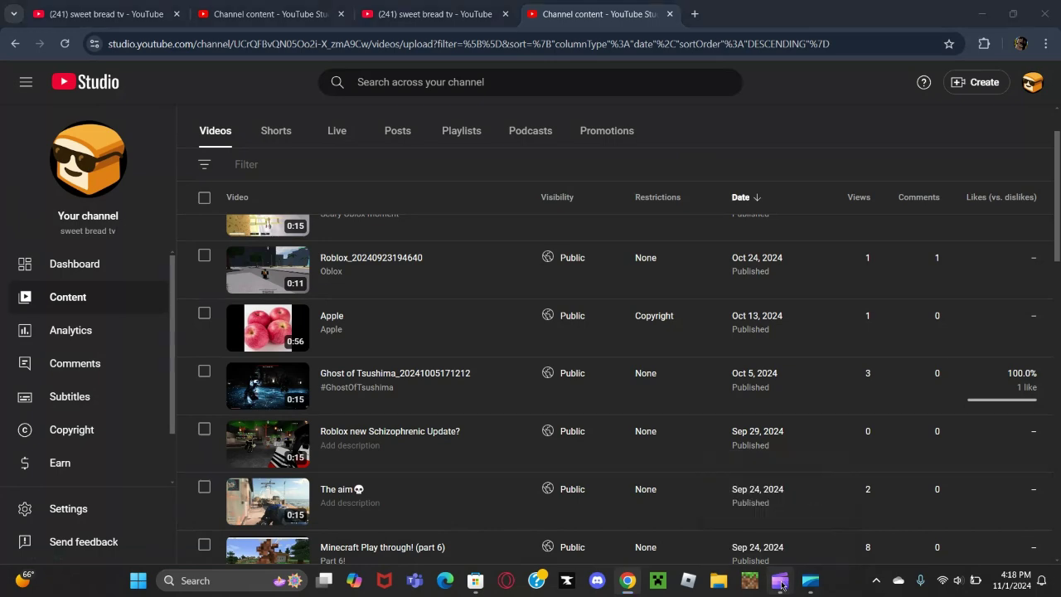